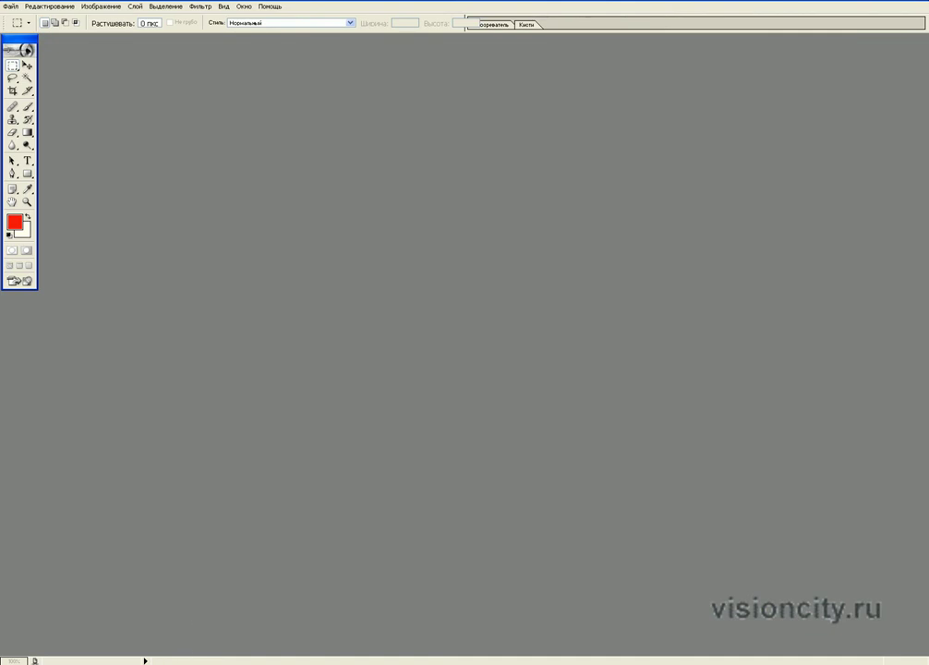
Step: Switch to the window holding the photo dog.jpg and open that file in Photoshop
key(alt+Tab)
key(alt+Tab)
drag(77, 263, 187, 261)
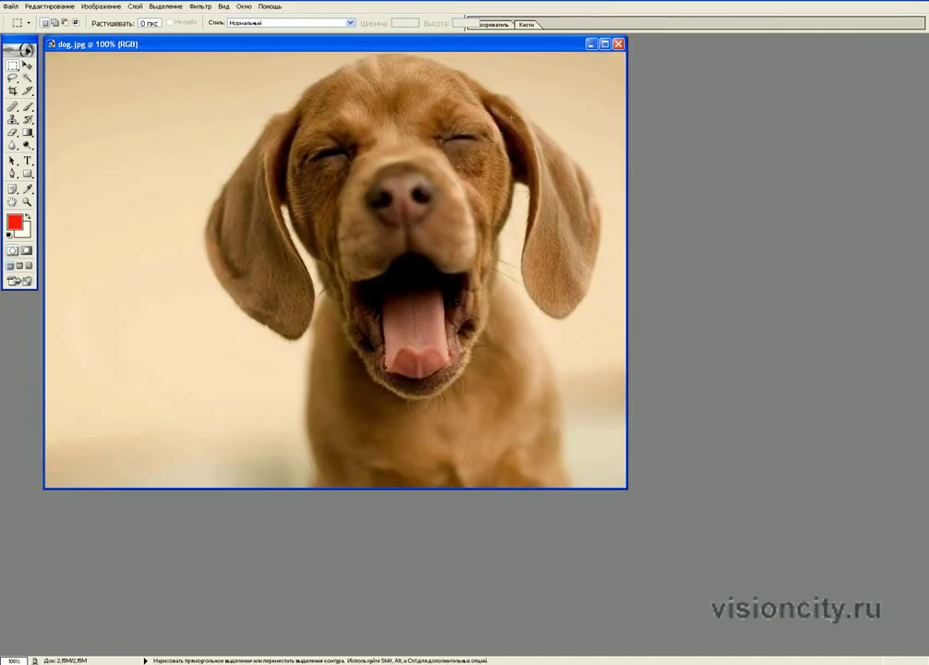
Step: Check the photo's pixel dimensions in the Image Size settings, leaving them as they are
click(90, 13)
click(114, 85)
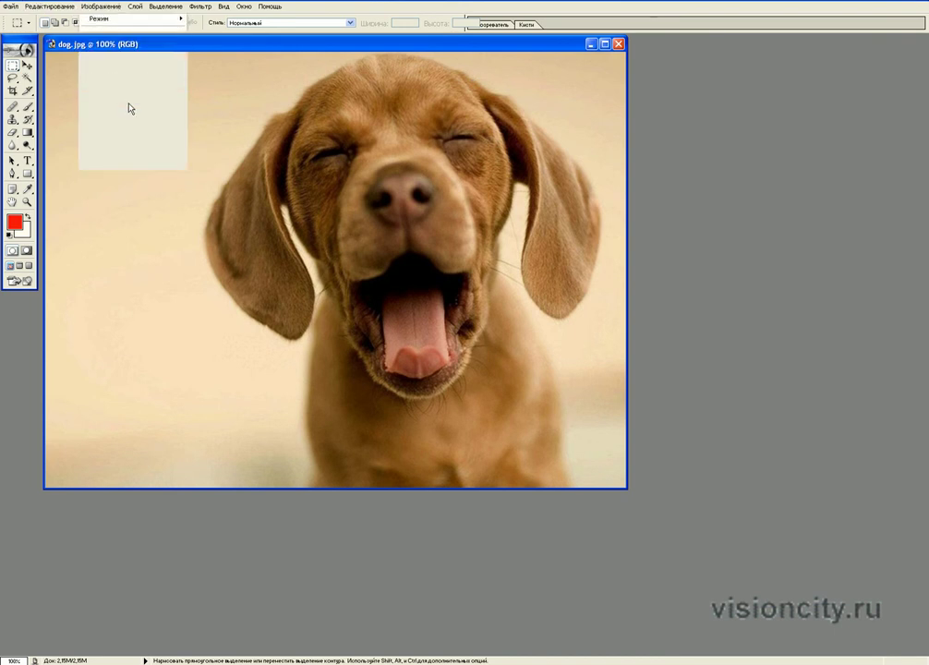
click(252, 169)
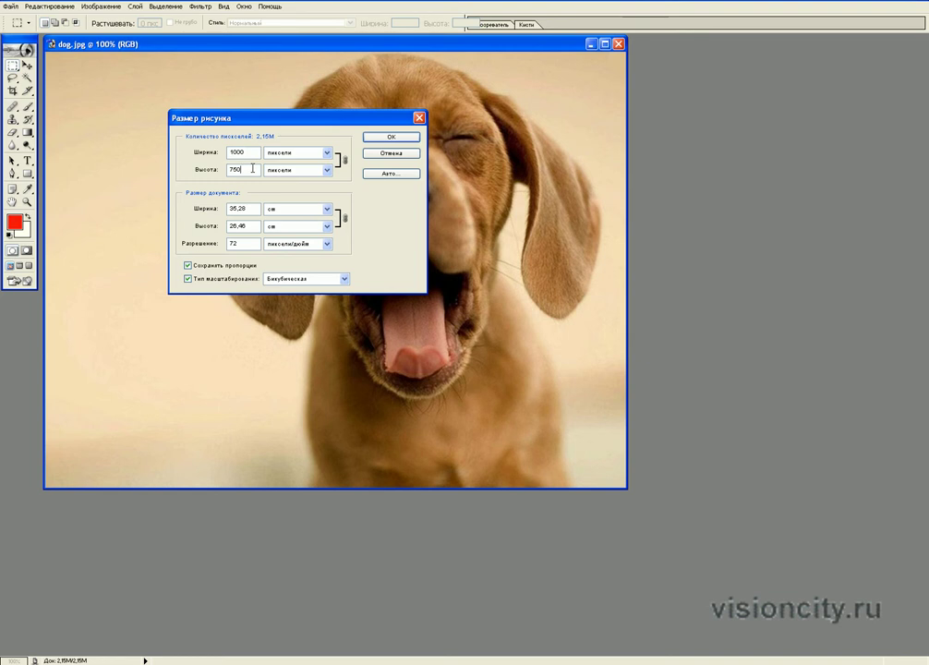
click(382, 155)
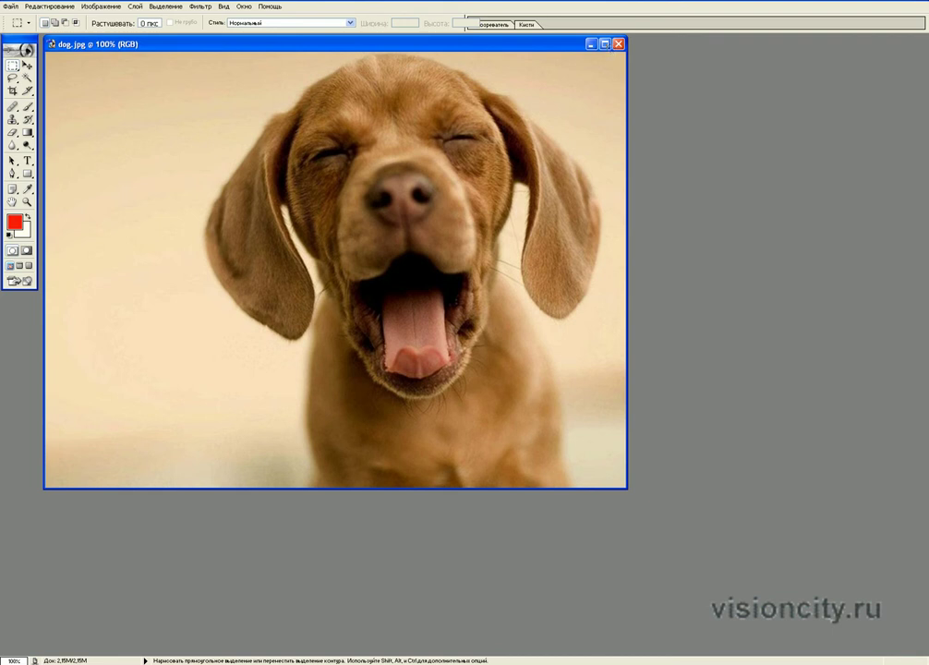
Step: Maximize the image window and resize the photo to 500 pixels wide with its proportions kept
click(605, 46)
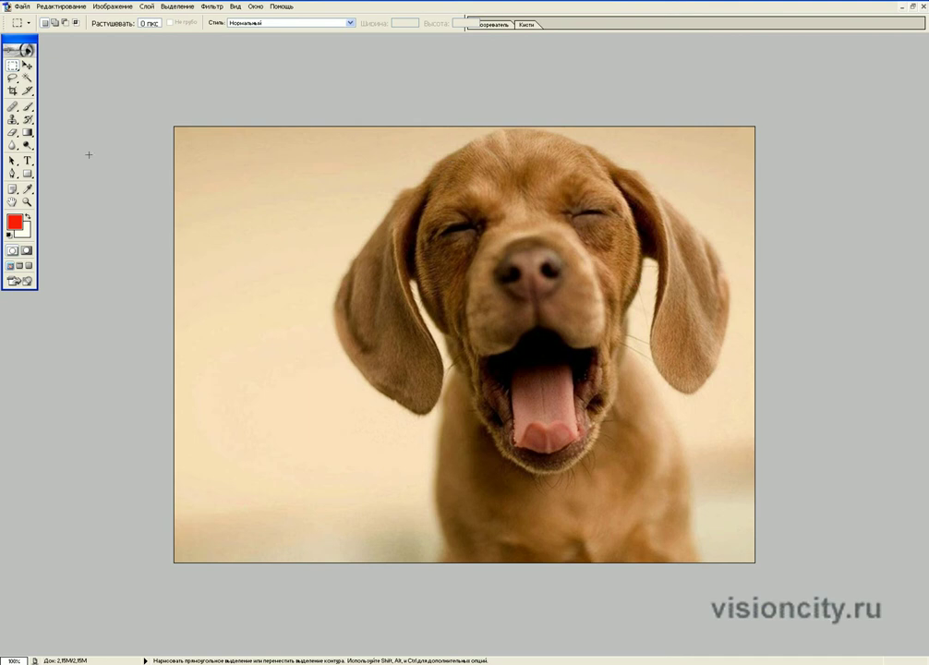
click(114, 7)
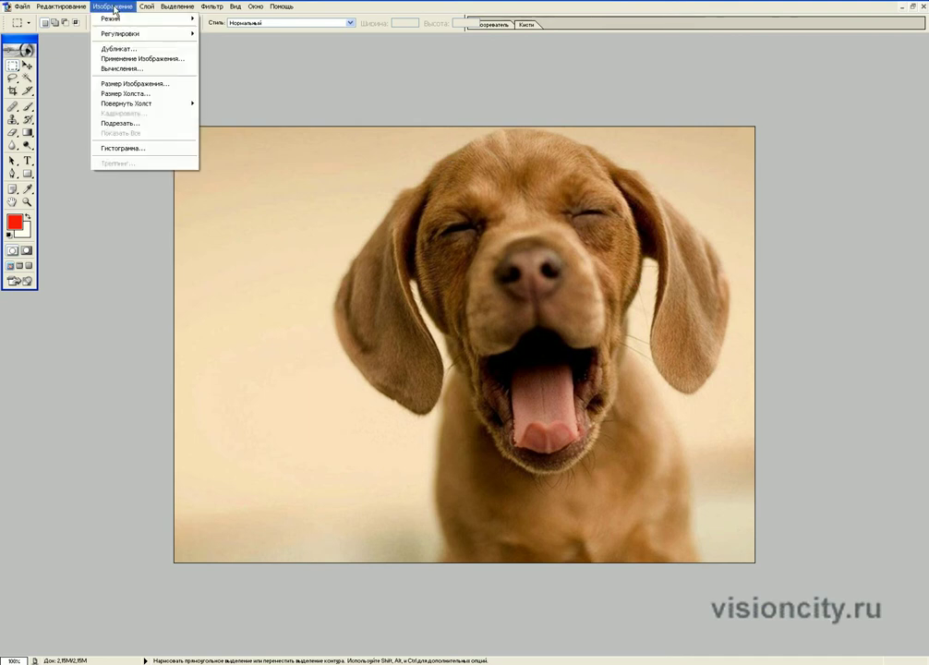
click(144, 85)
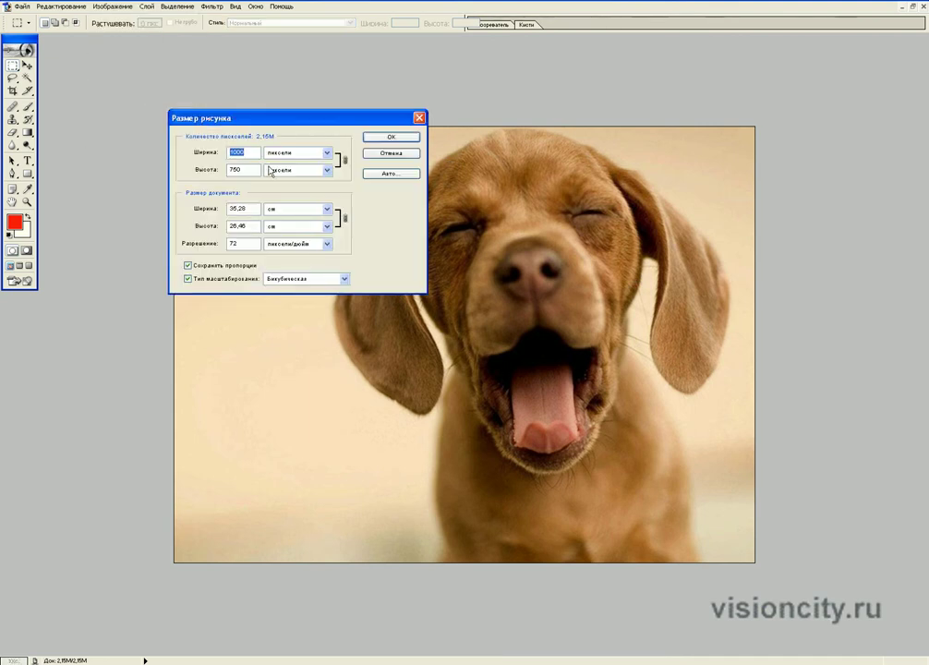
text(500)
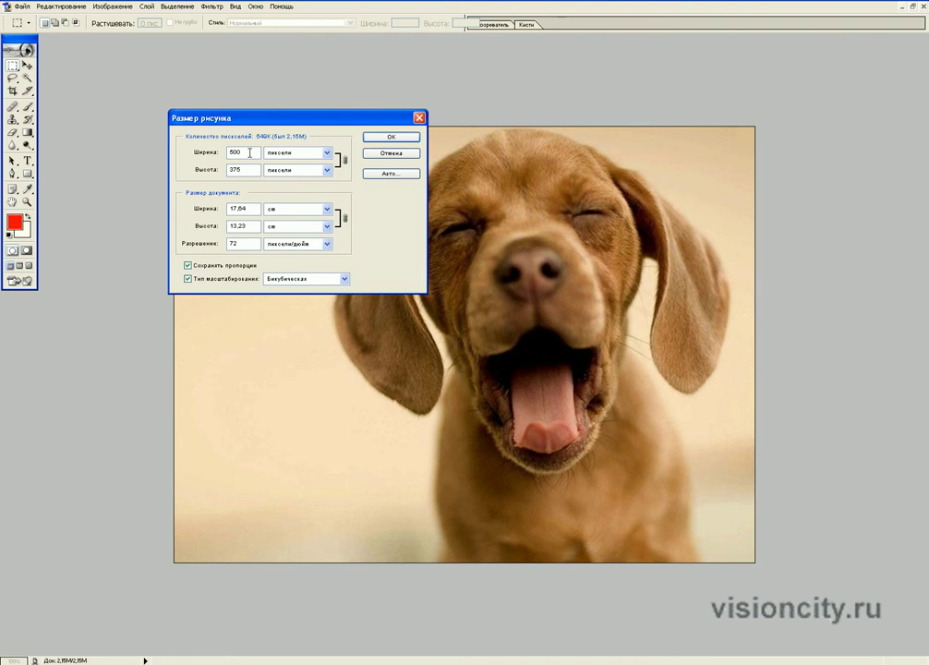
text(0)
key(BackSpace)
click(391, 137)
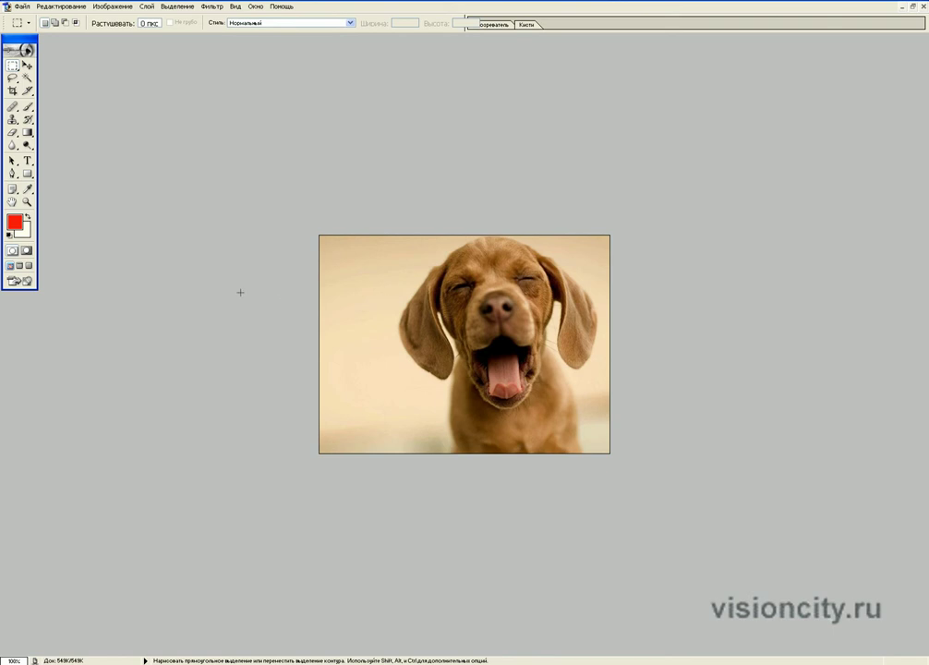
Step: Try a midtone Color Balance of -58, +41 and -38 on the photo and cancel it
click(99, 8)
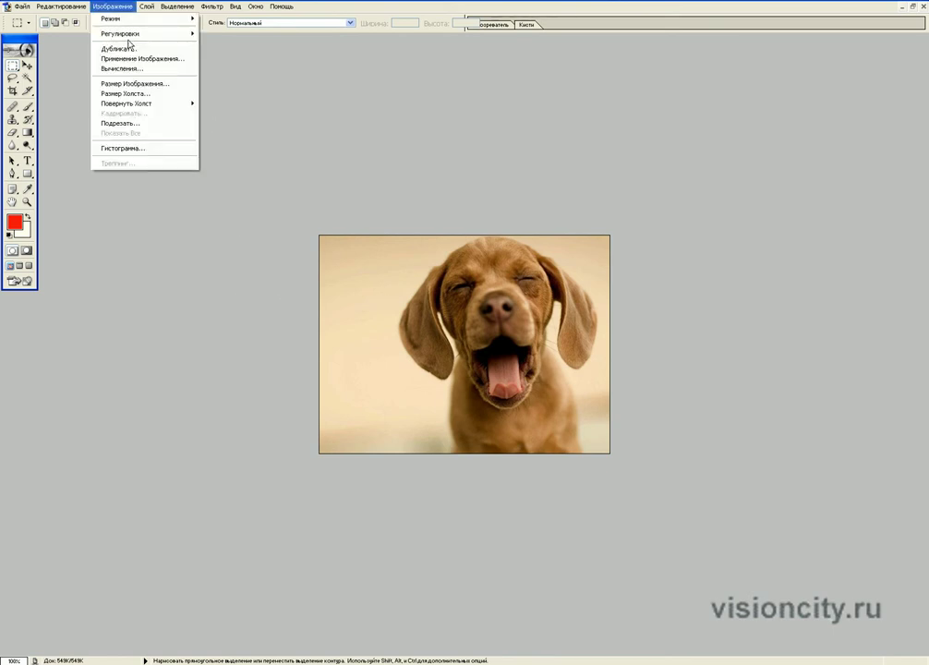
mouse_move(134, 34)
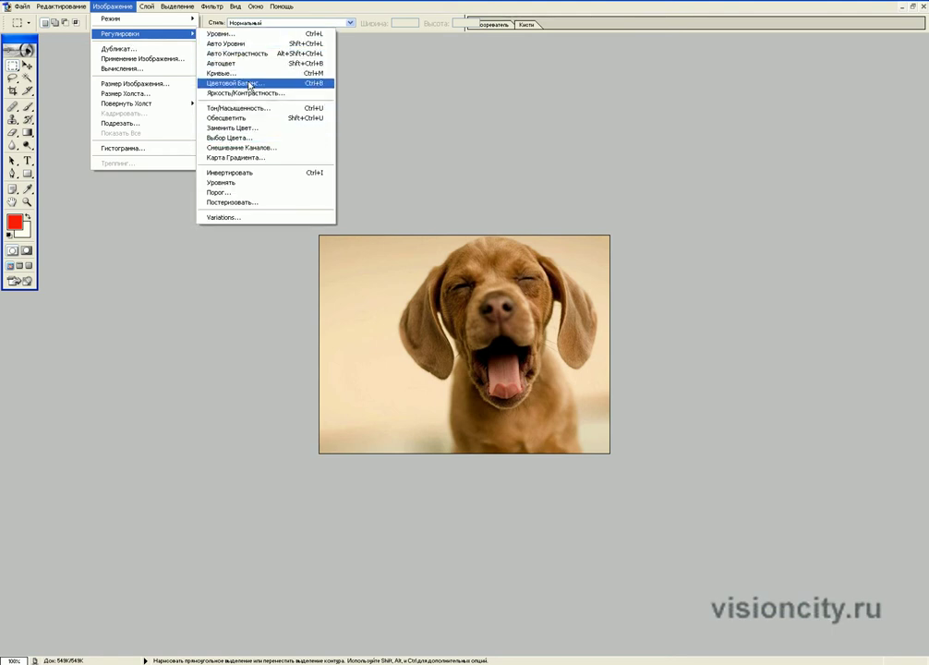
click(242, 83)
drag(236, 67, 201, 67)
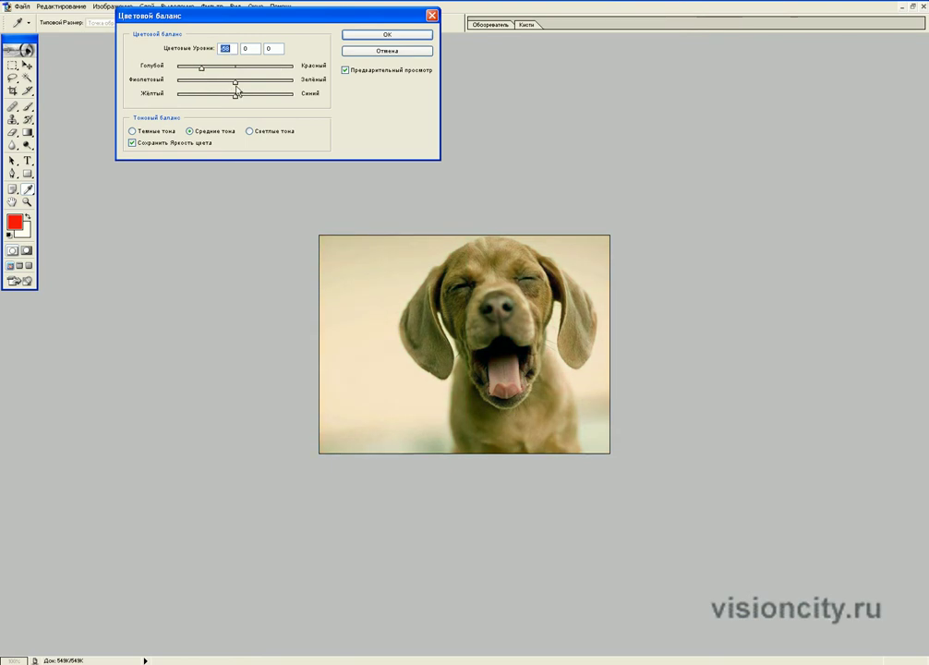
drag(234, 82, 213, 96)
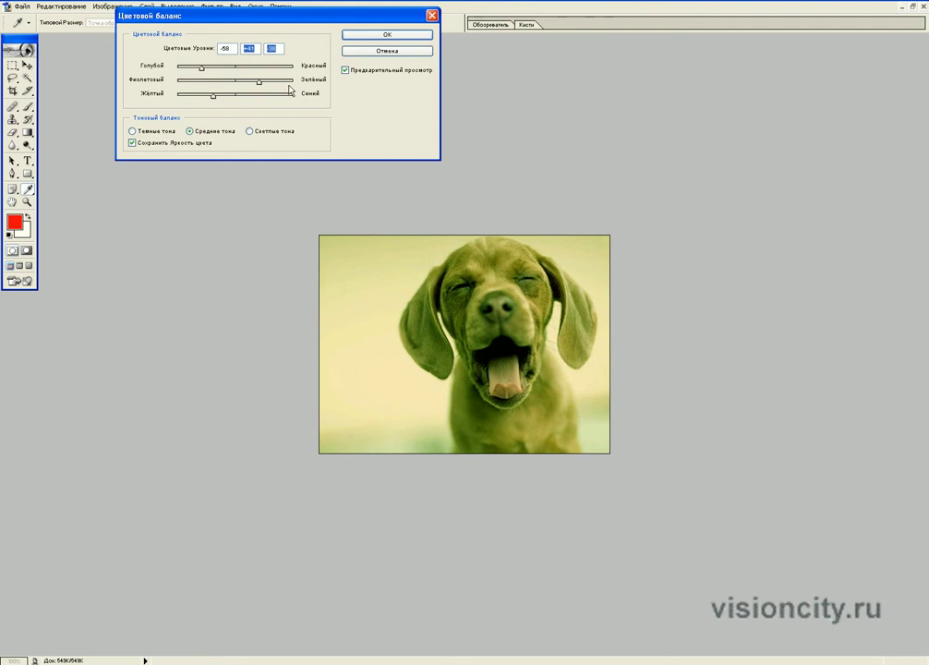
click(374, 50)
Step: Try lowering the photo's brightness to about -35 with Brightness/Contrast and cancel the adjustment
click(129, 7)
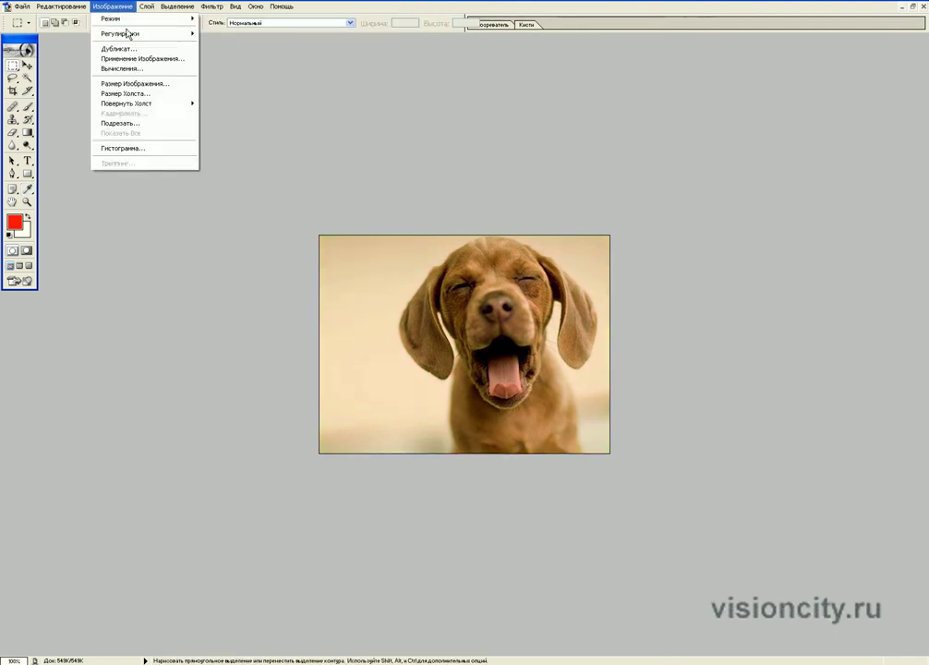
mouse_move(129, 35)
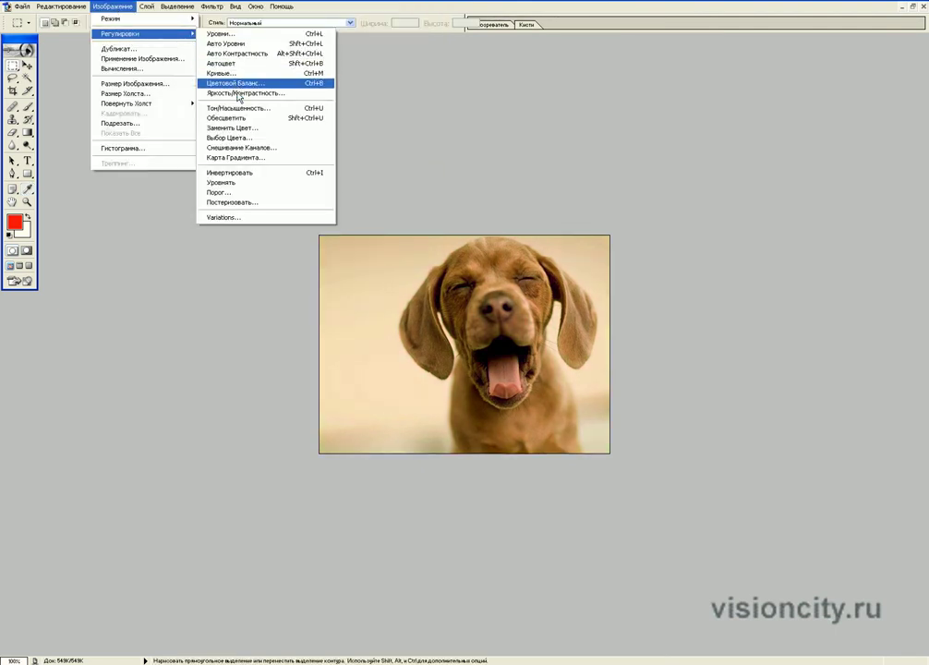
click(242, 93)
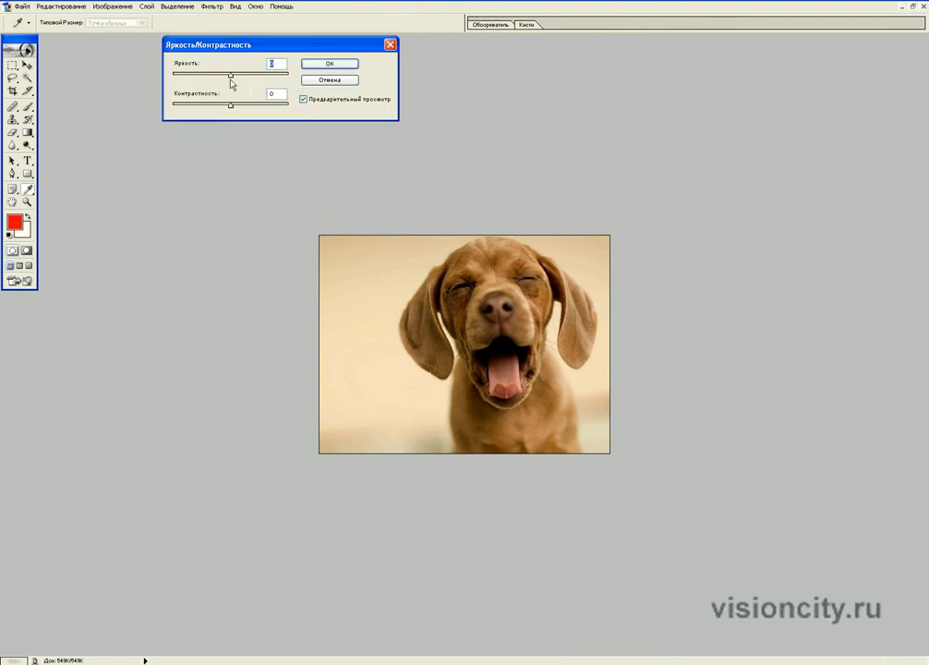
drag(230, 75, 210, 81)
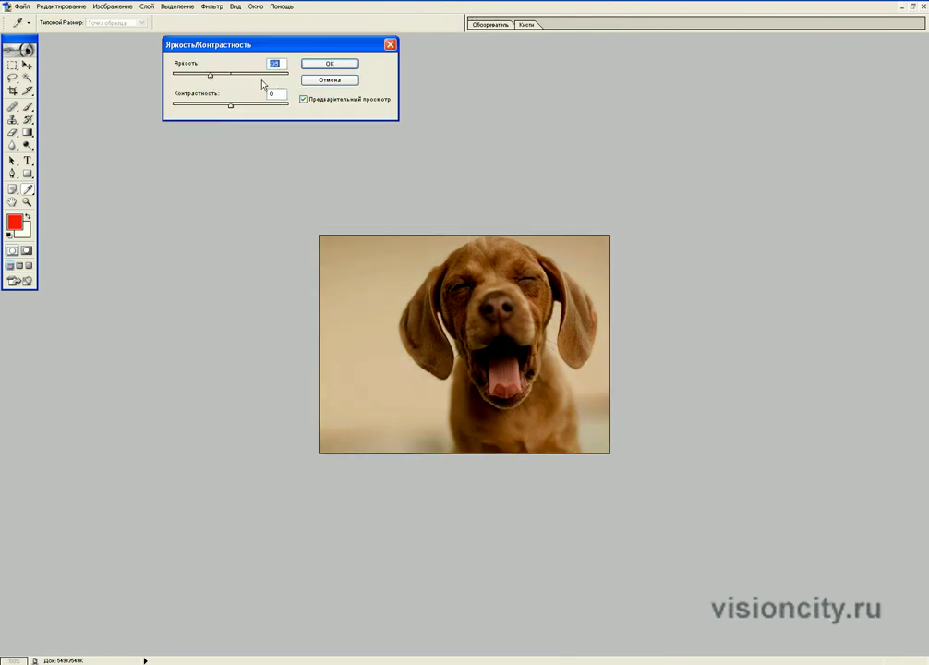
click(330, 80)
Step: Try flipping the canvas horizontally
click(111, 7)
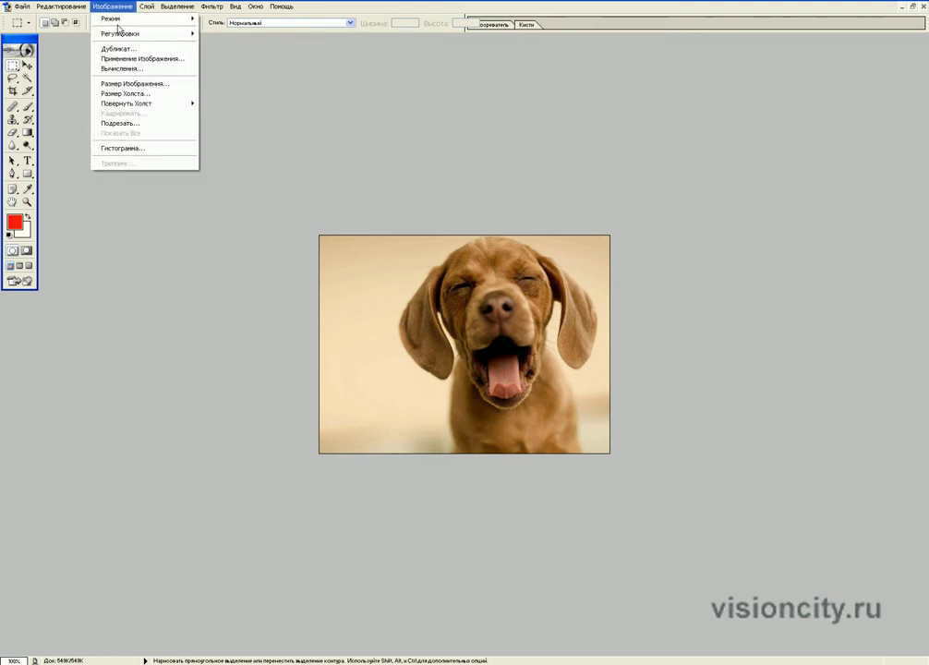
mouse_move(147, 104)
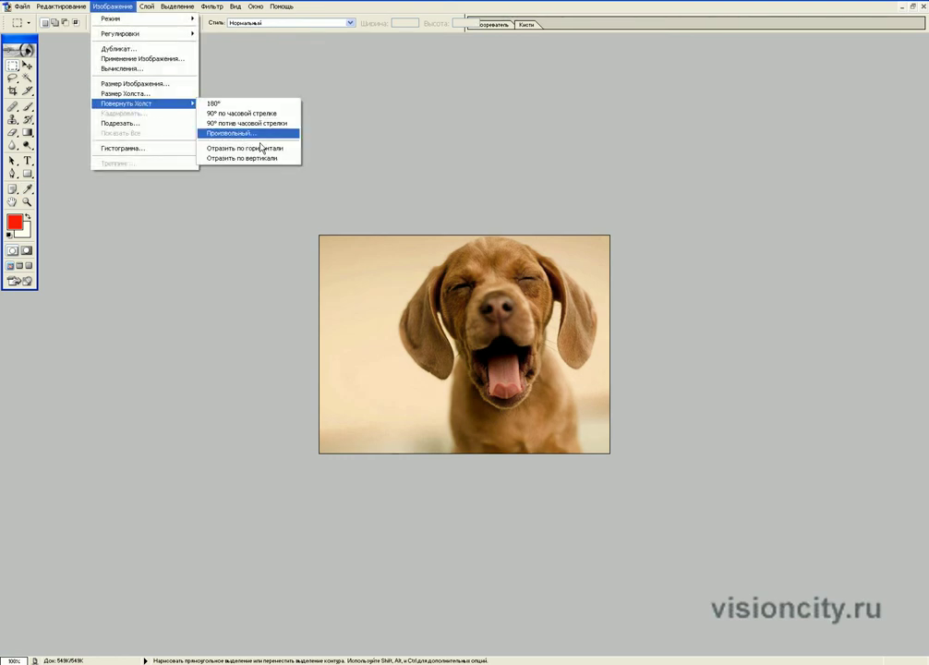
click(261, 149)
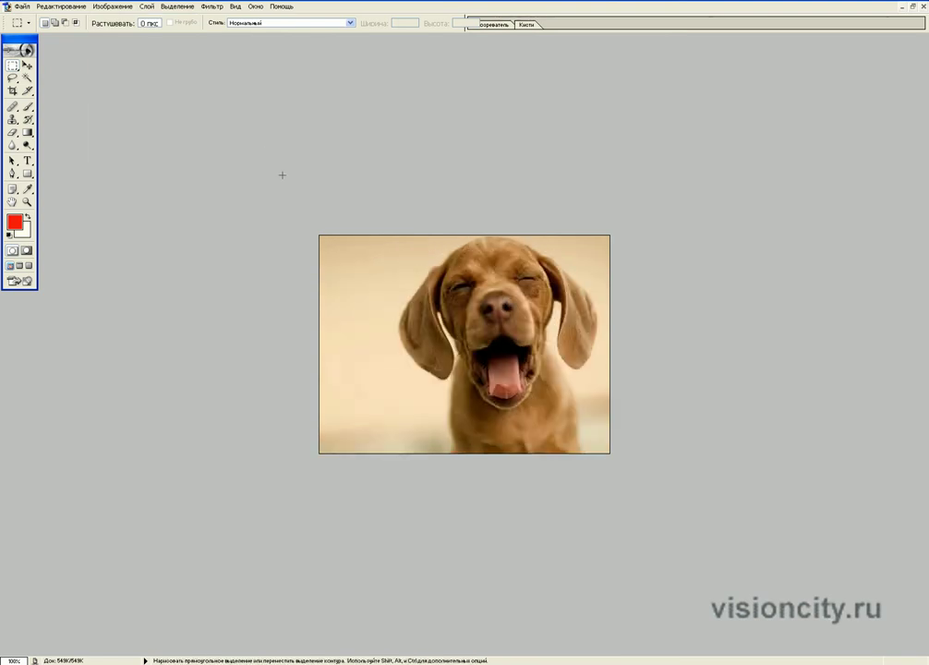
Step: Start Save For Web for the photo and centre the dog in the side-by-side preview of original and optimized versions
click(22, 6)
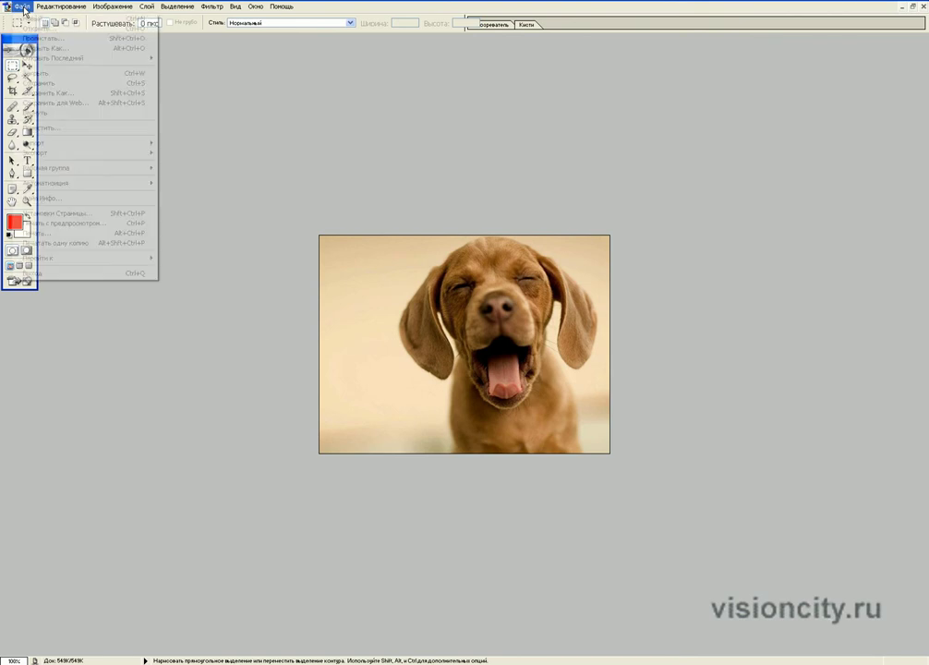
click(80, 104)
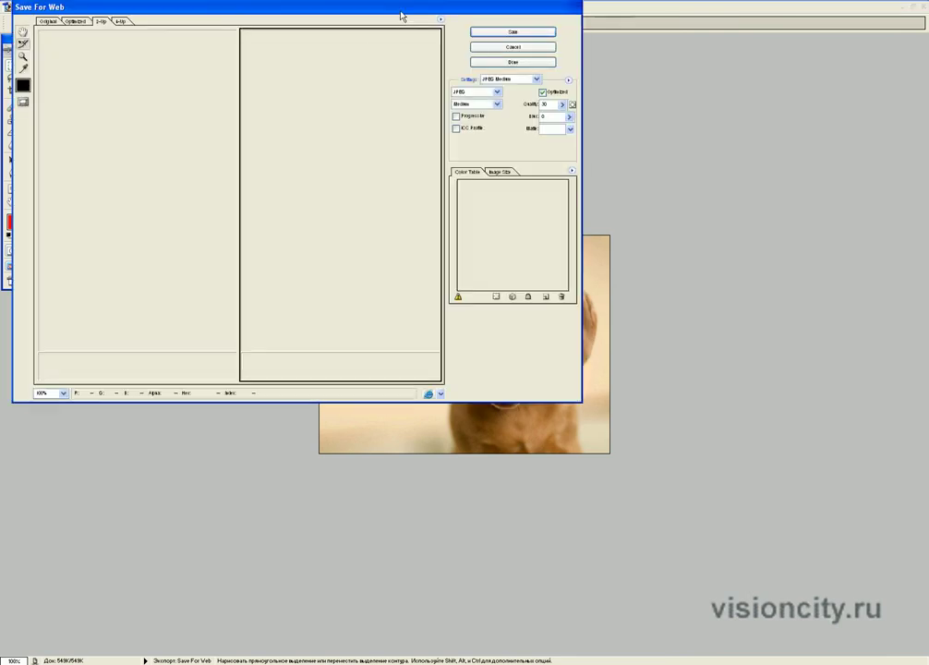
drag(401, 16, 556, 145)
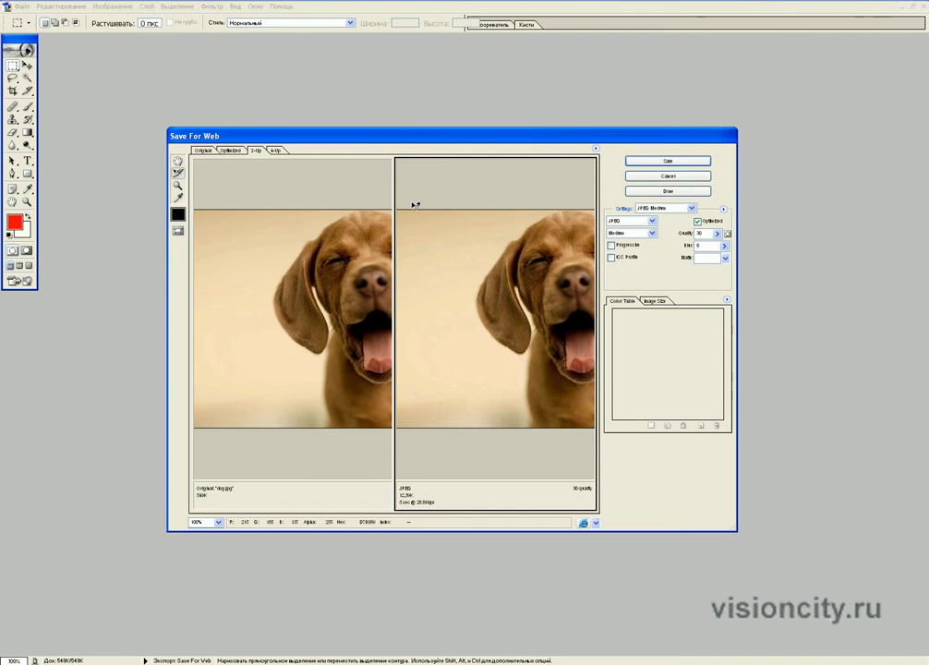
click(260, 228)
drag(322, 238, 255, 238)
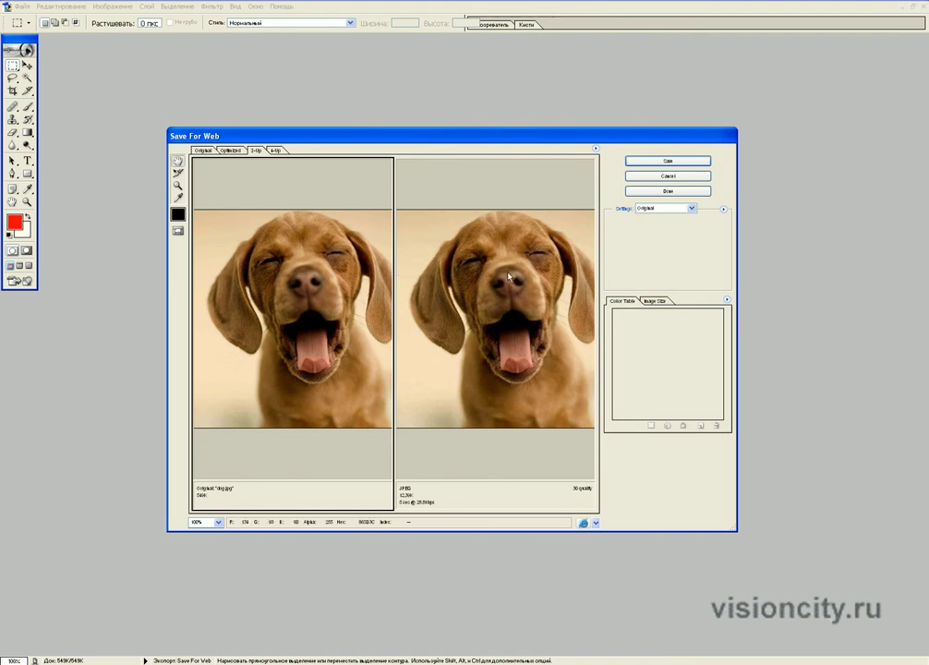
Step: Choose the JPEG Medium preset for the optimized version, keeping JPEG as the file format
click(688, 209)
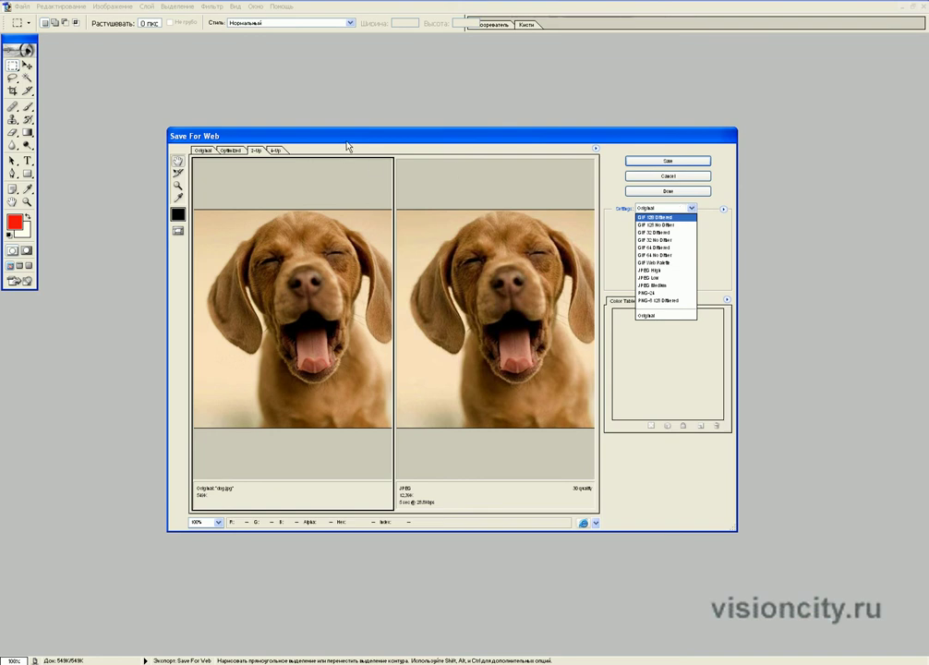
key(Down)
key(Down)
key(Down)
key(Down)
key(Down)
key(Down)
key(Down)
key(Down)
key(Down)
key(Return)
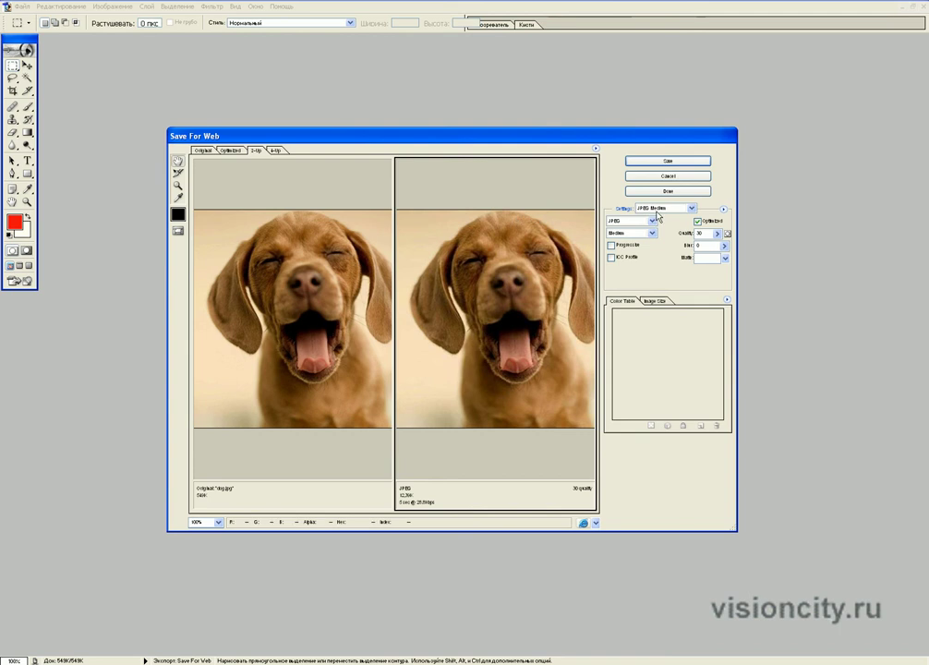
click(675, 208)
click(675, 208)
click(651, 221)
click(650, 221)
Step: Dismiss the Calculator, try a JPEG quality of 50 for the optimized version, and return the quality to 30
click(707, 233)
key(alt+Tab)
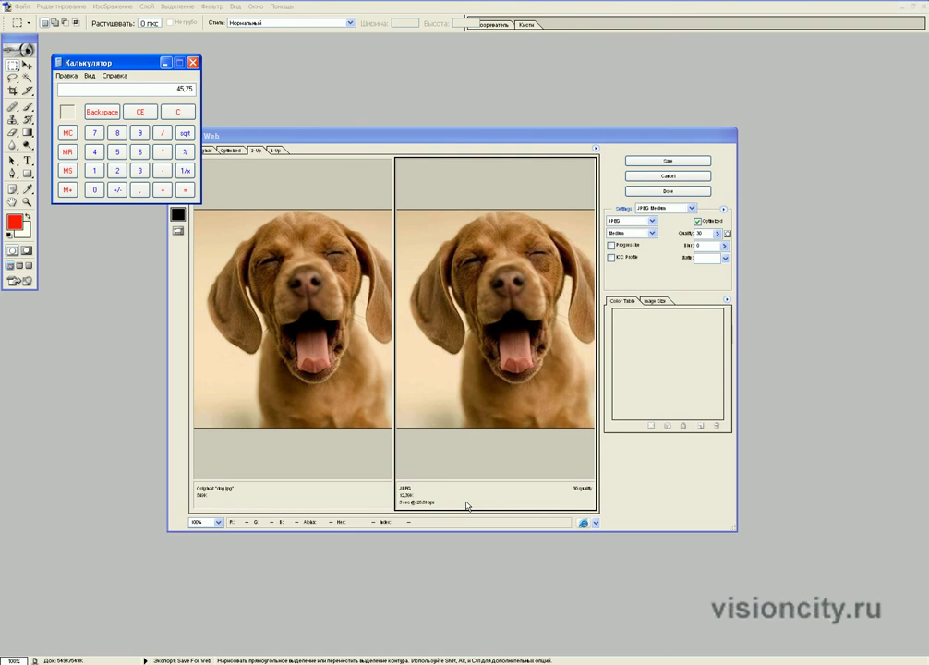
click(194, 63)
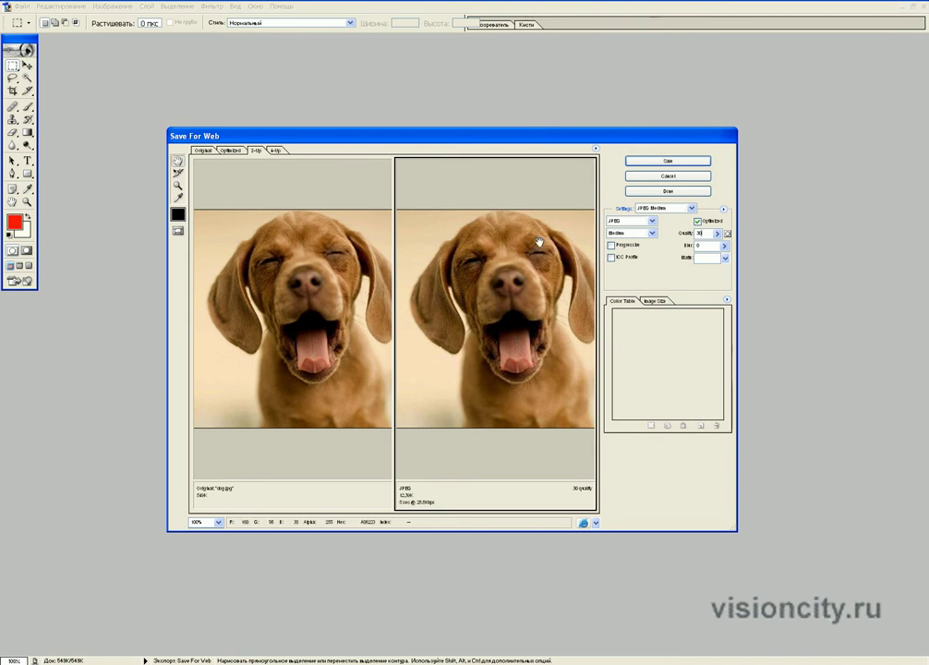
double_click(703, 234)
text(70)
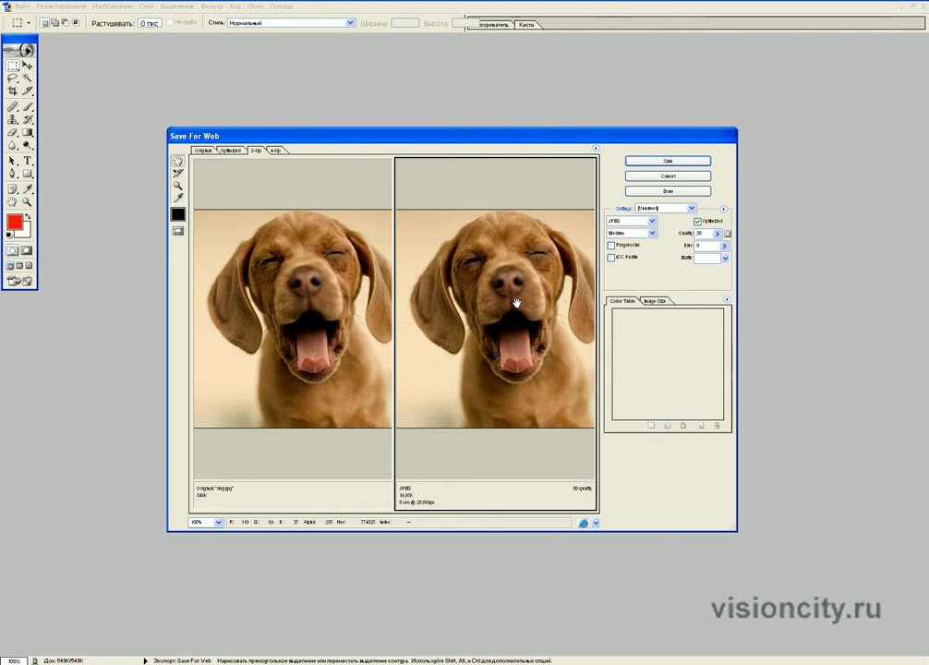
text(30)
key(Return)
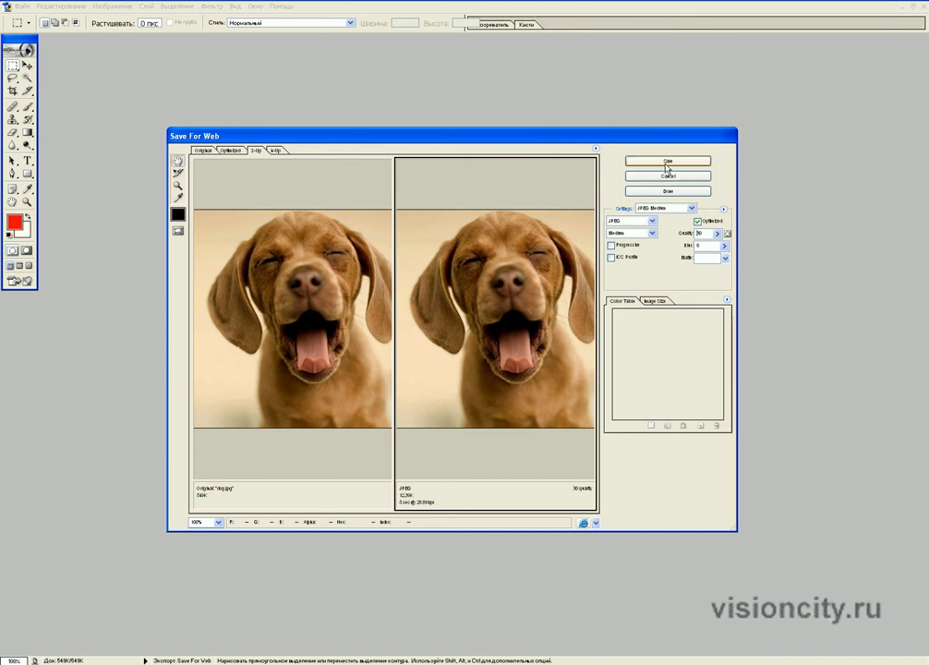
Step: Proceed to save the optimized photo and choose folder 111 on local disk C as the destination
click(661, 159)
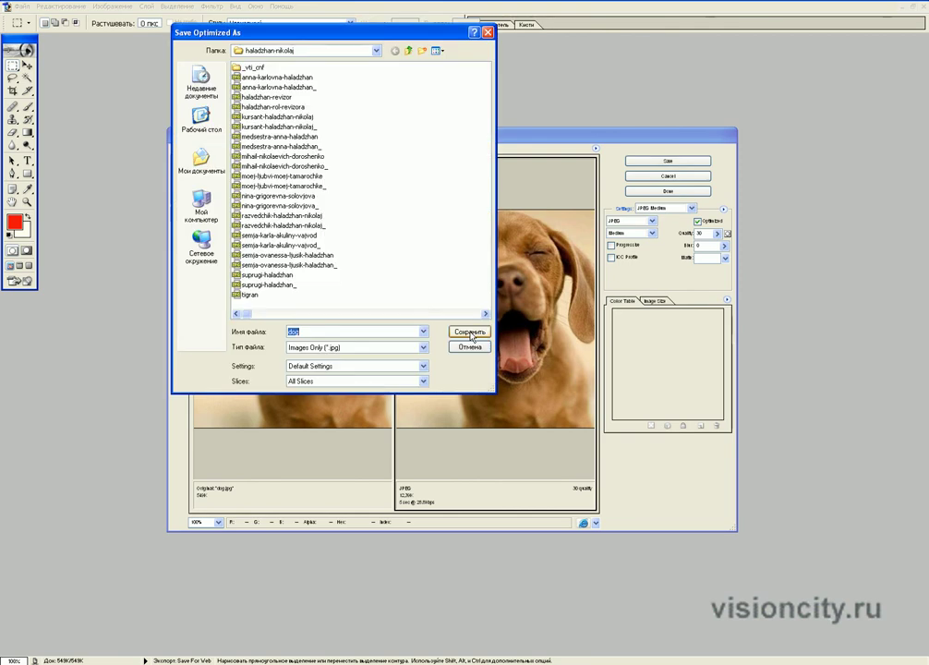
click(378, 51)
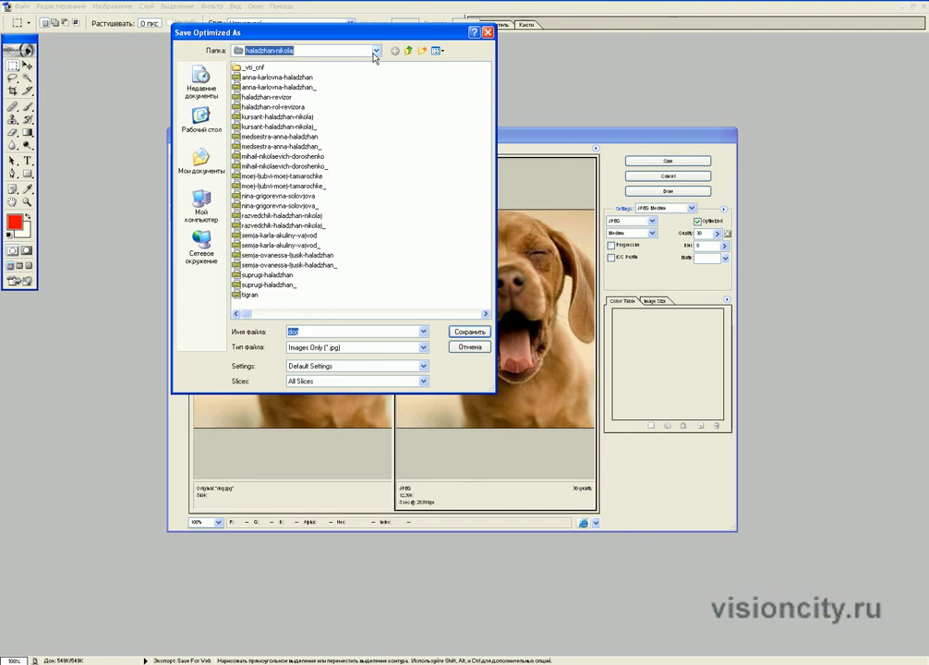
click(379, 52)
click(321, 168)
click(377, 52)
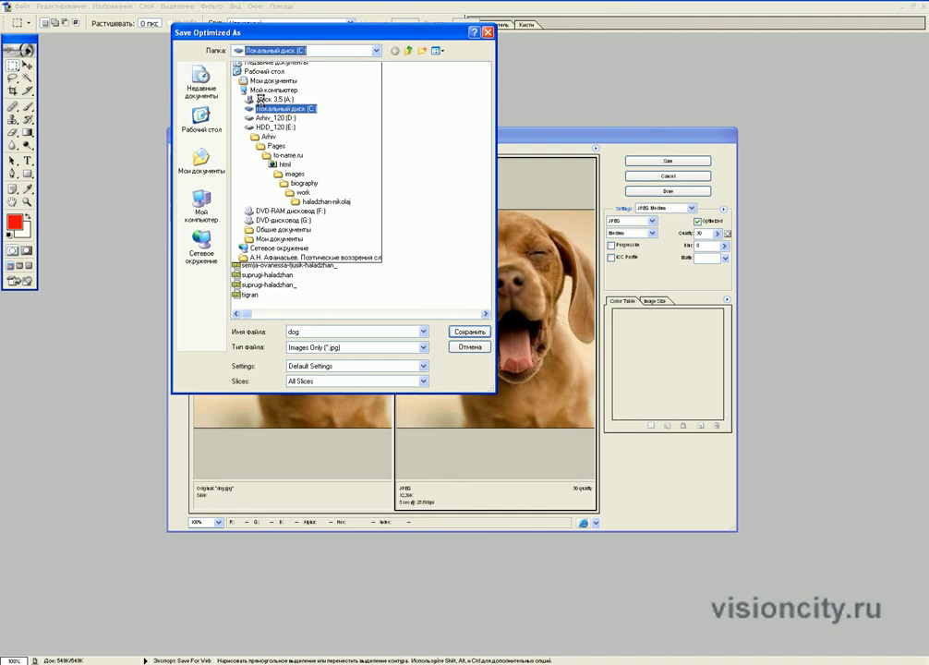
click(263, 107)
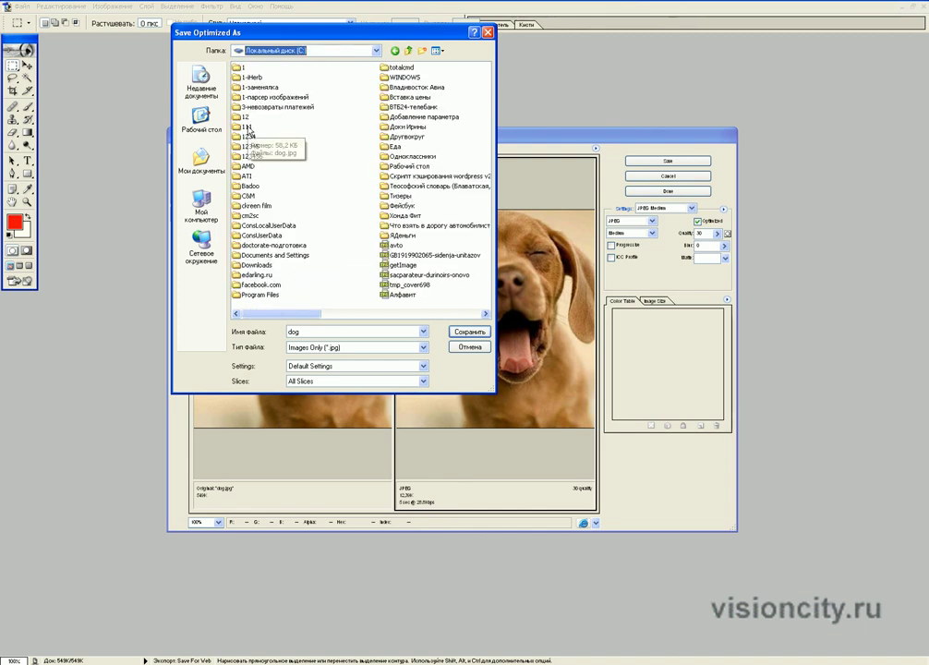
double_click(246, 126)
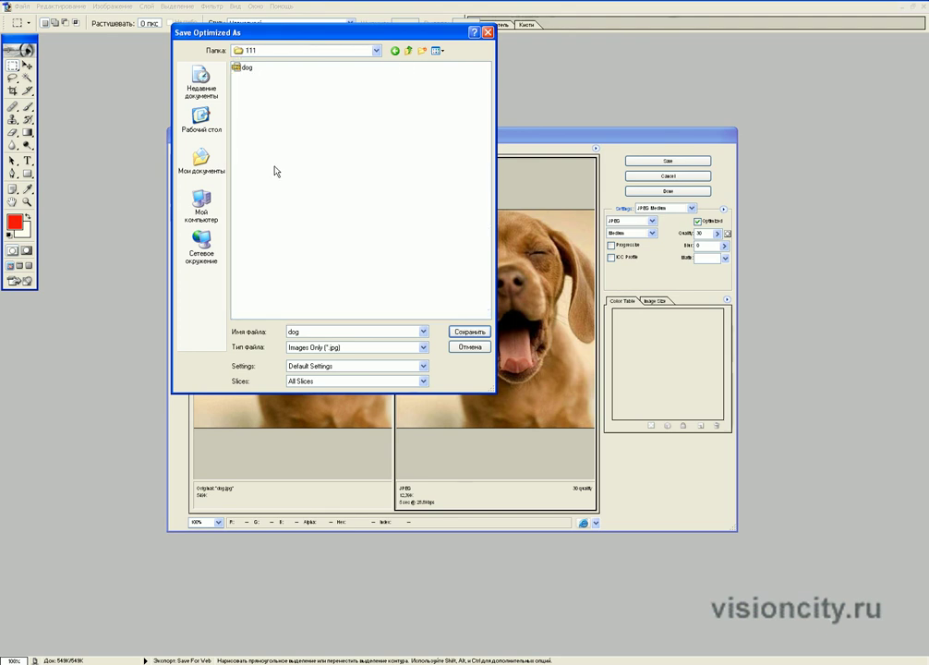
Step: Name the optimized file dog-1 and save it as an Images Only JPEG
click(245, 68)
double_click(318, 331)
click(317, 330)
text(-1)
click(463, 337)
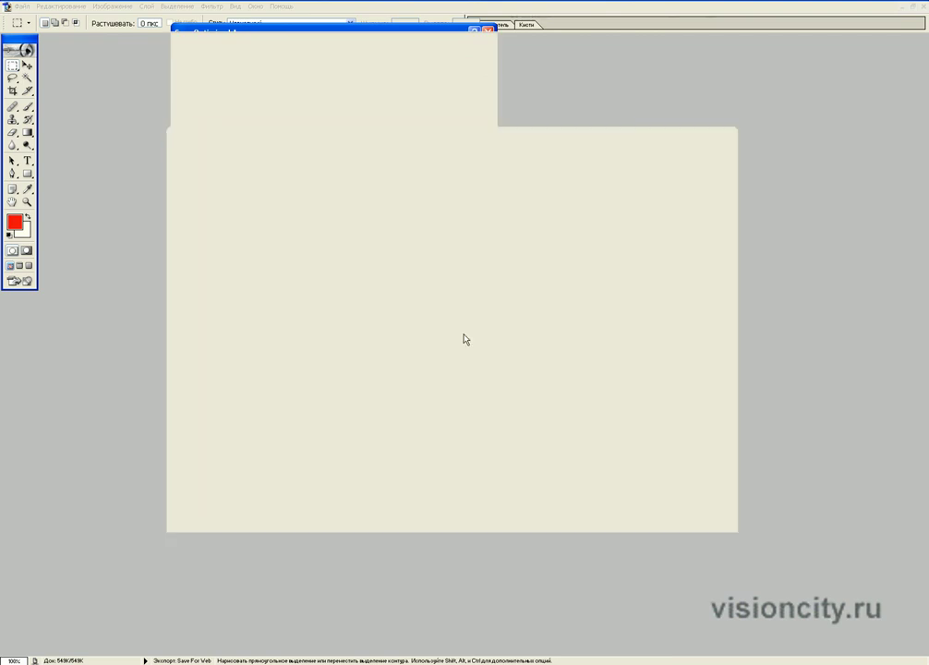
Step: Switch to Total Commander, compare the file sizes of dog-1.jpg and dog.jpg in folder 111, and return to the photo in Photoshop
key(alt+Tab)
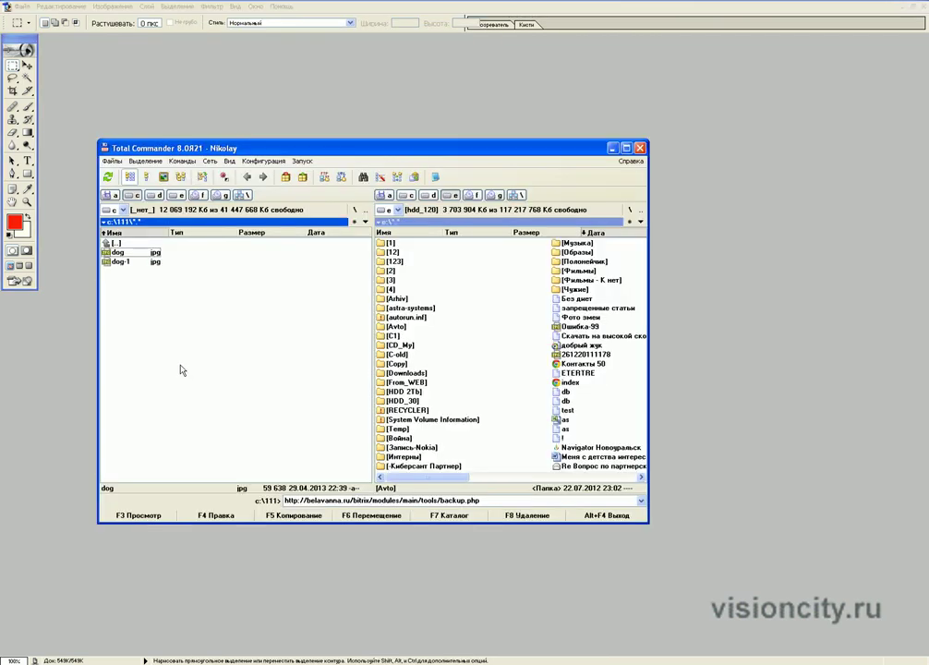
click(121, 262)
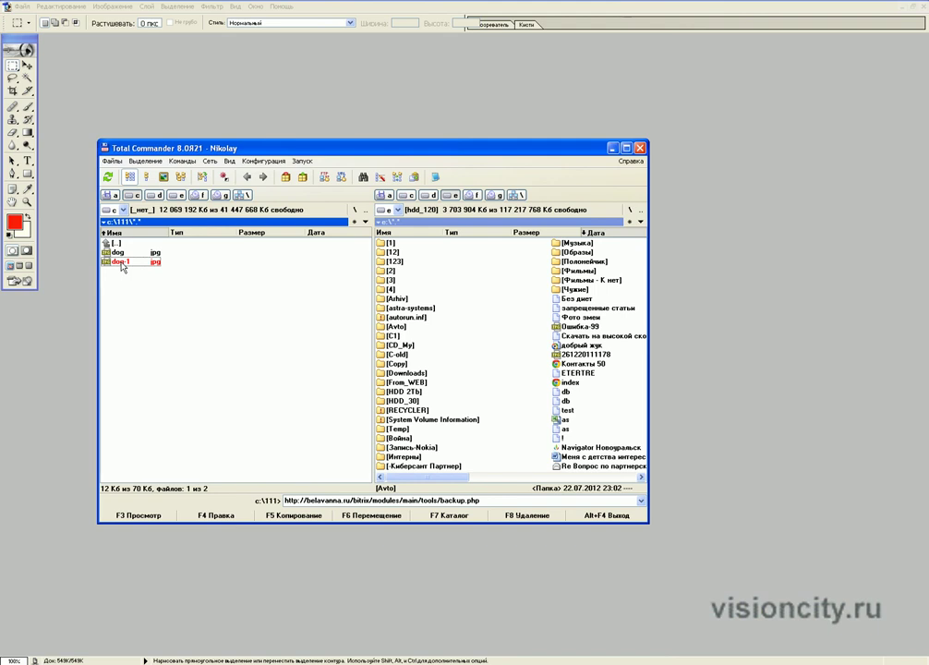
click(118, 252)
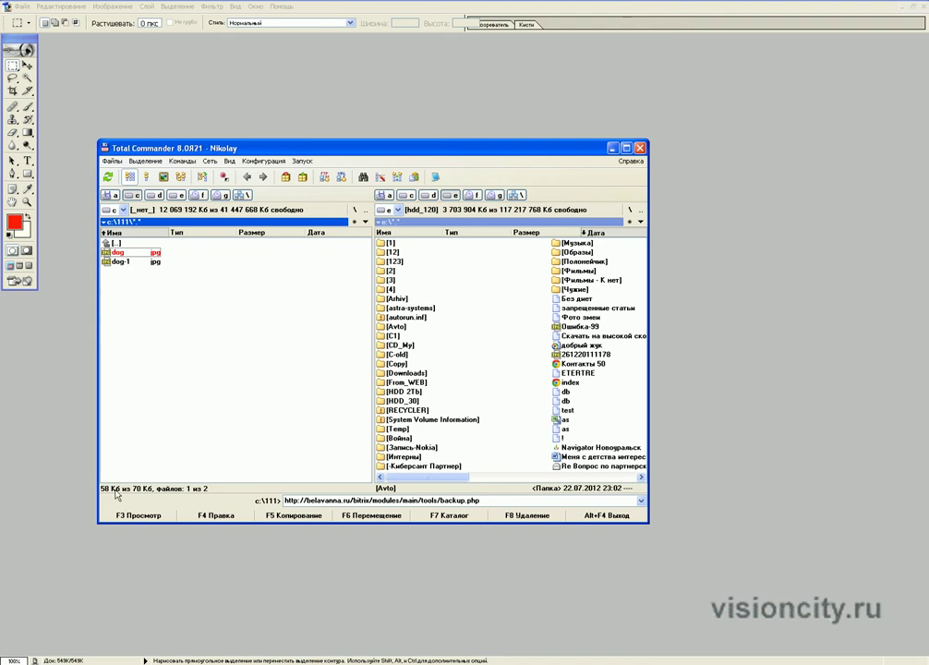
click(129, 275)
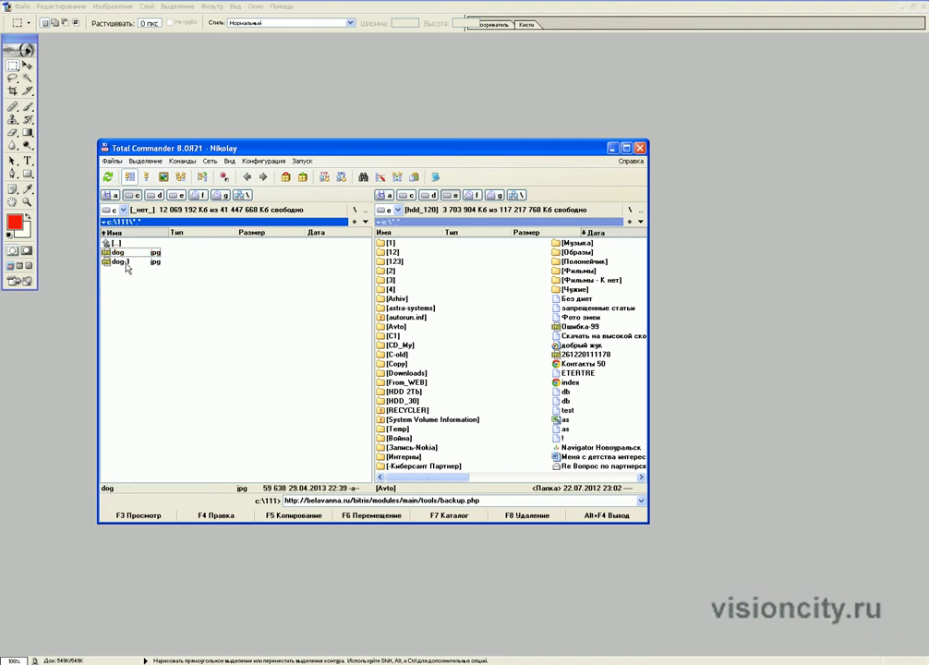
drag(265, 152, 396, 150)
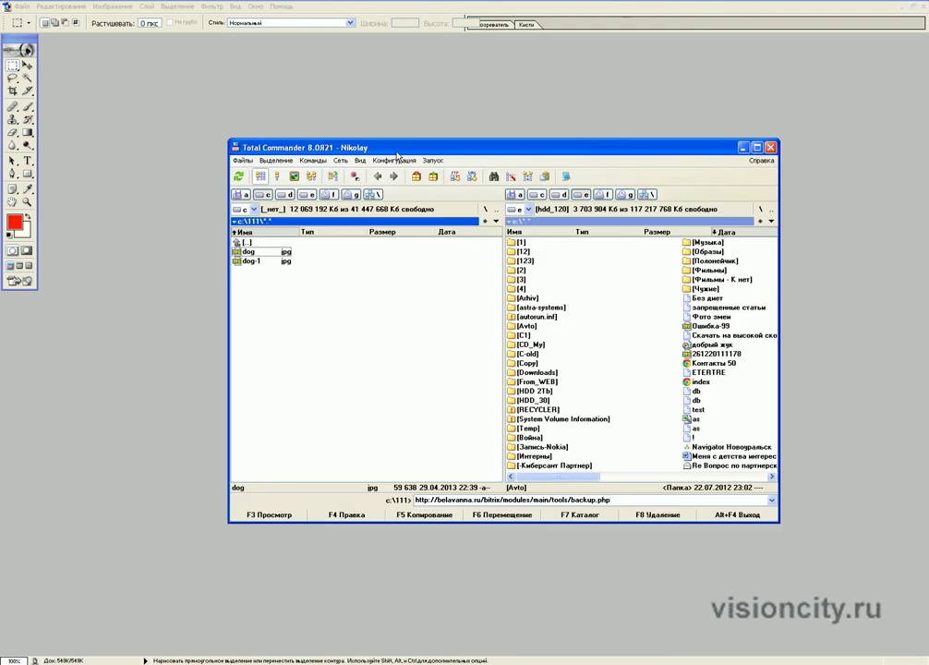
click(198, 183)
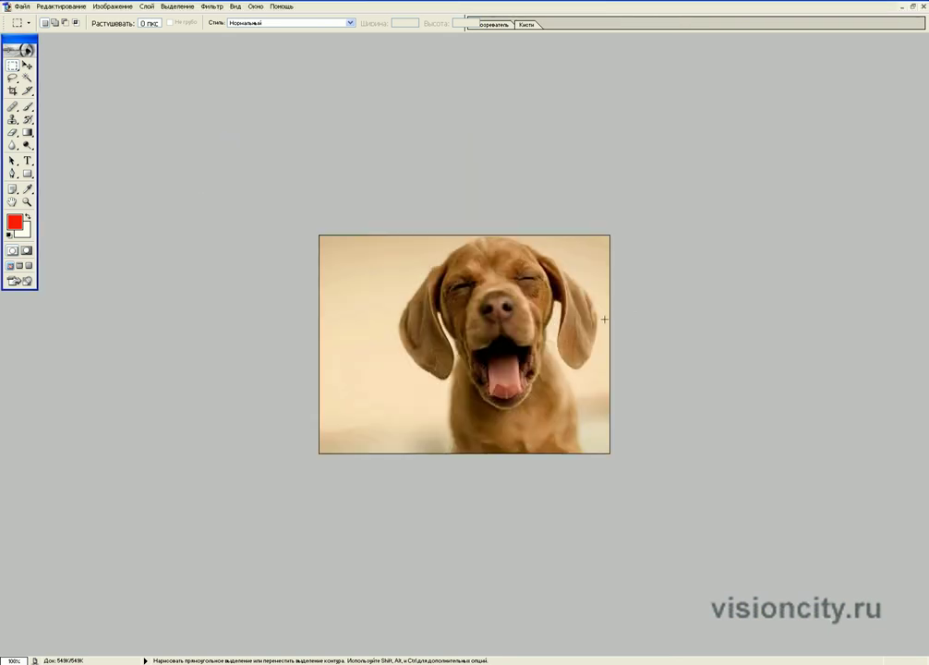